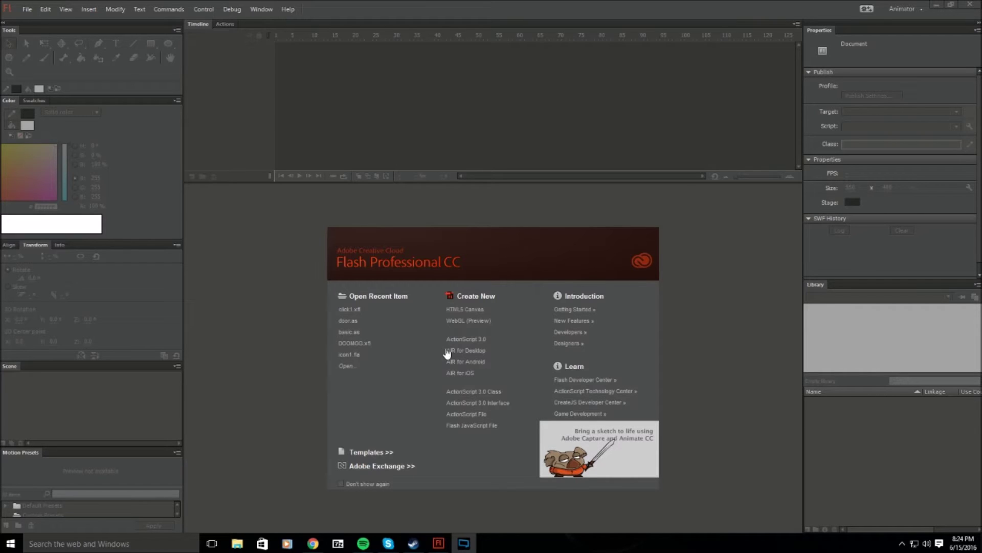
# Step: Create a new ActionScript 3.0 document from the Welcome screen
pyautogui.click(465, 342)
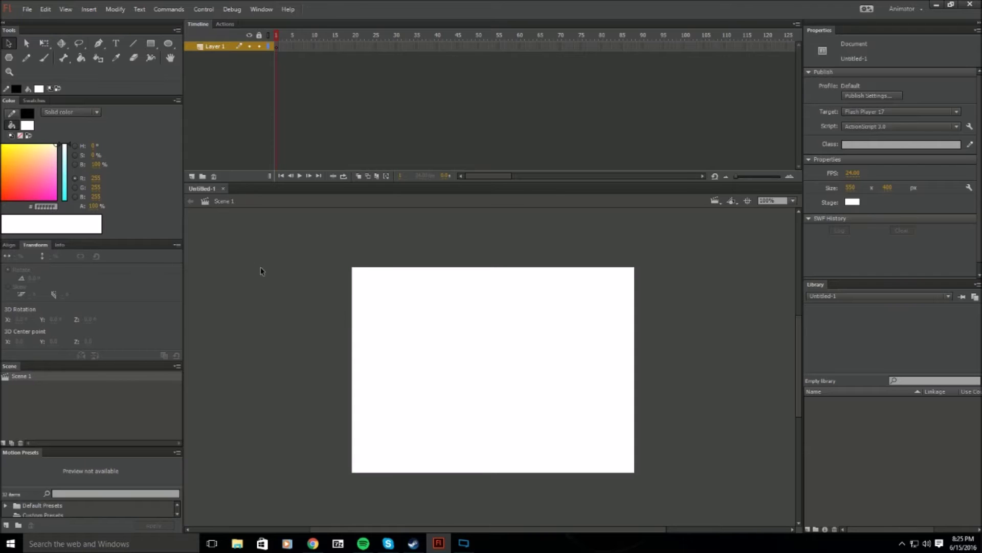
# Step: With a black brush, paint two eye strokes and a curved smile on the stage
pyautogui.click(44, 58)
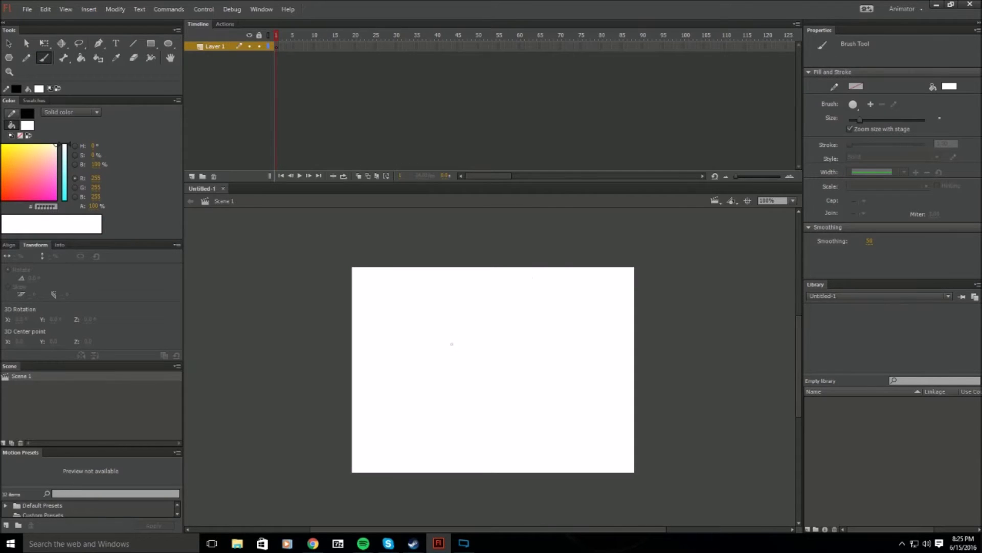
pyautogui.click(39, 89)
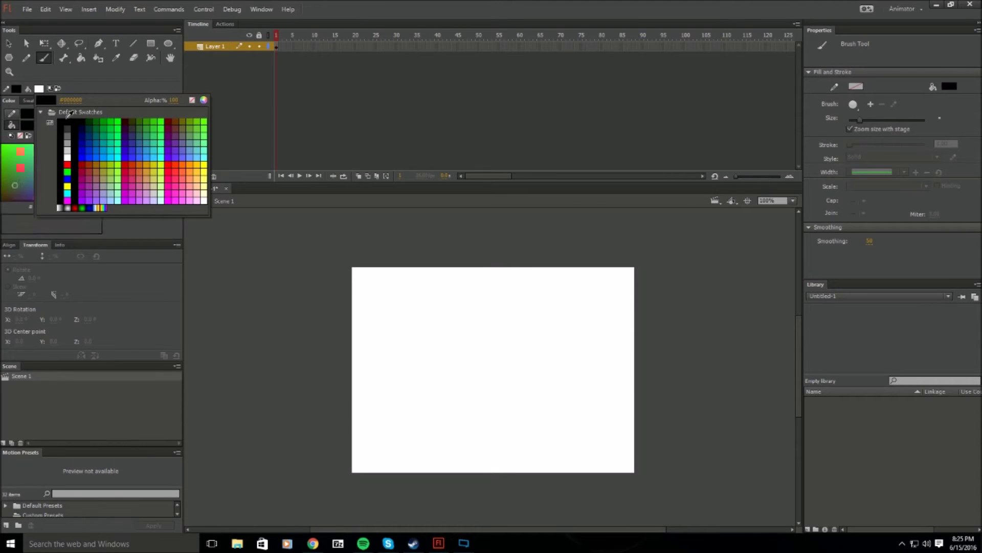
pyautogui.click(72, 135)
pyautogui.moveTo(443, 297); pyautogui.dragTo(439, 345)
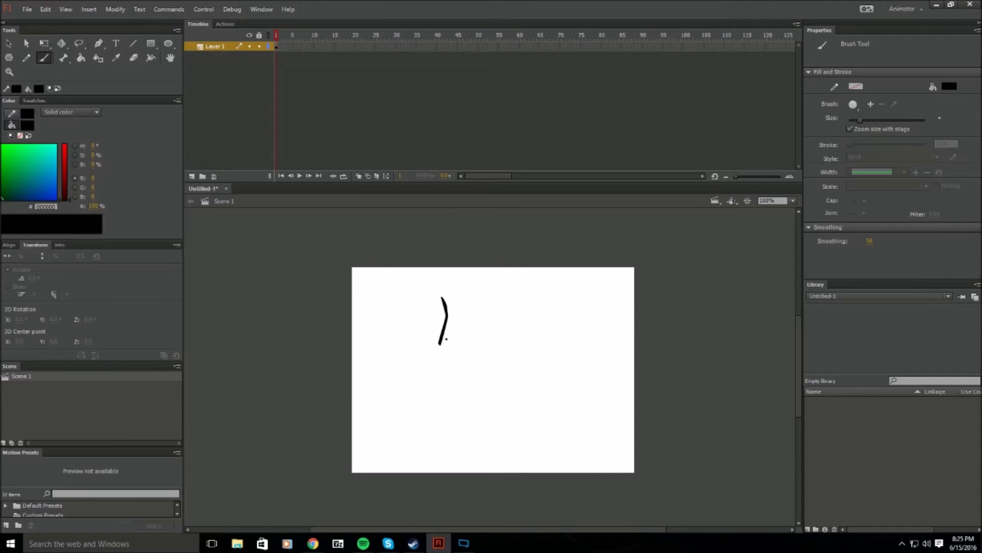
pyautogui.moveTo(503, 297); pyautogui.dragTo(493, 348)
pyautogui.moveTo(421, 360)
pyautogui.mouseDown()
pyautogui.moveTo(507, 410)
pyautogui.moveTo(523, 392)
pyautogui.mouseUp()
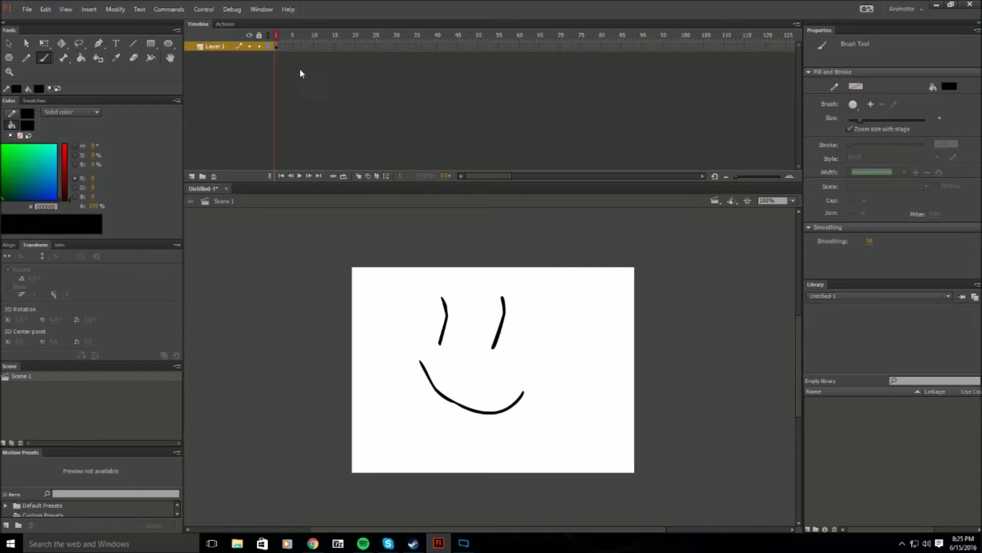
pyautogui.click(285, 47)
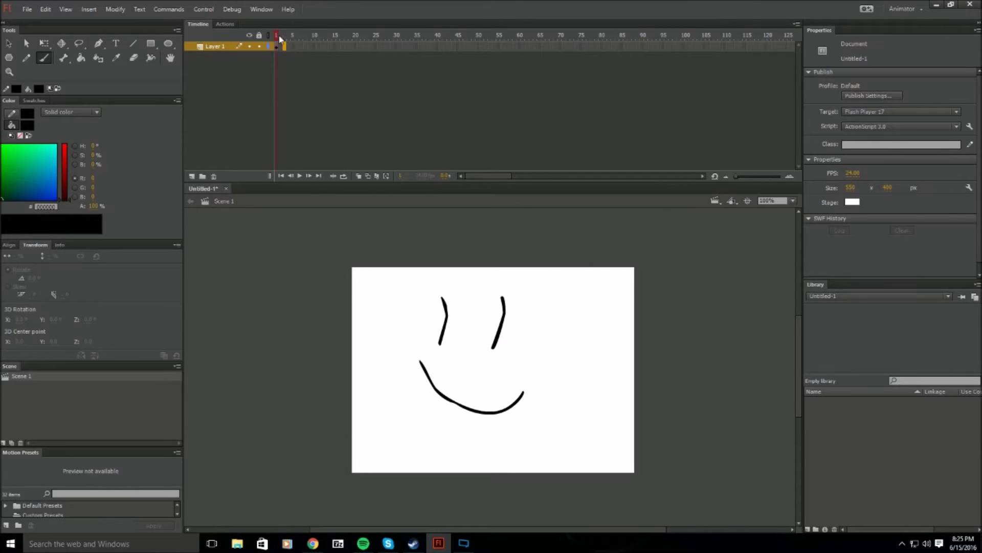
# Step: Add a keyframe at frame 3 and a blank keyframe at frame 4, and turn on Onion Skin
pyautogui.press('F6')
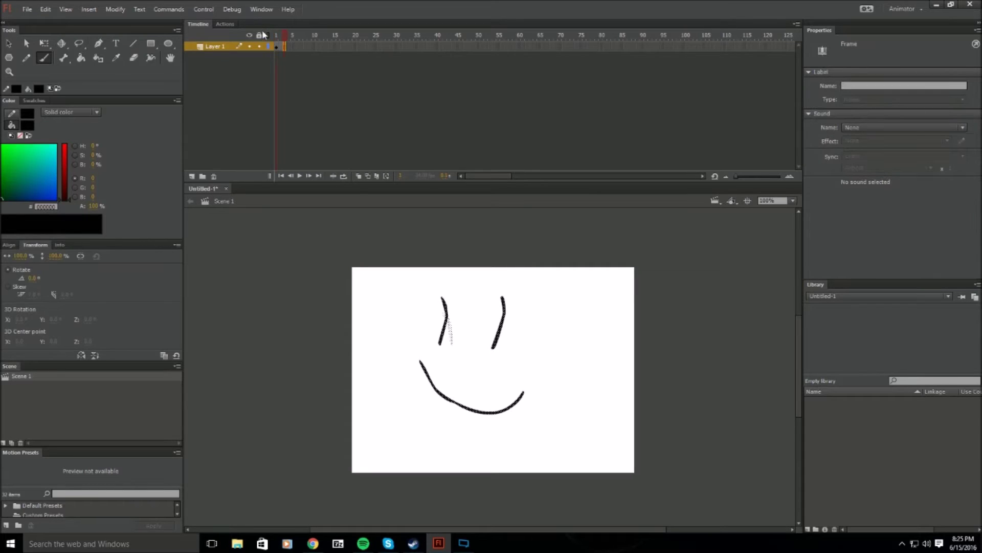
pyautogui.click(285, 47)
pyautogui.press('F7')
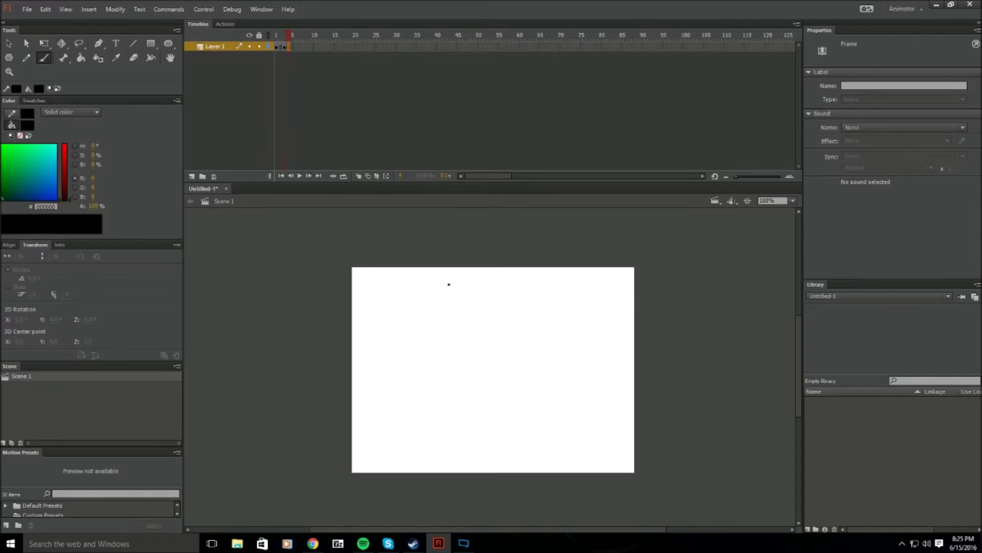
pyautogui.click(285, 48)
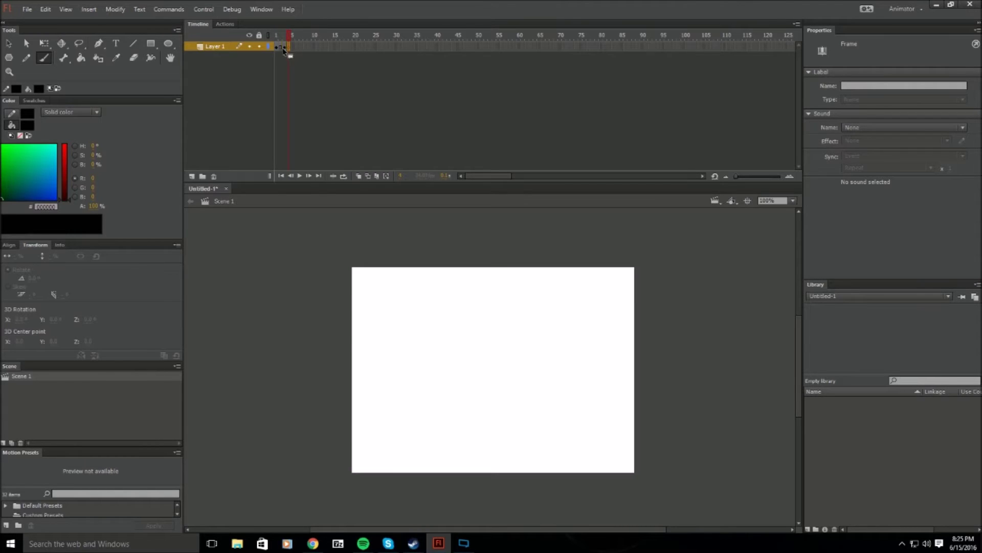
pyautogui.click(358, 176)
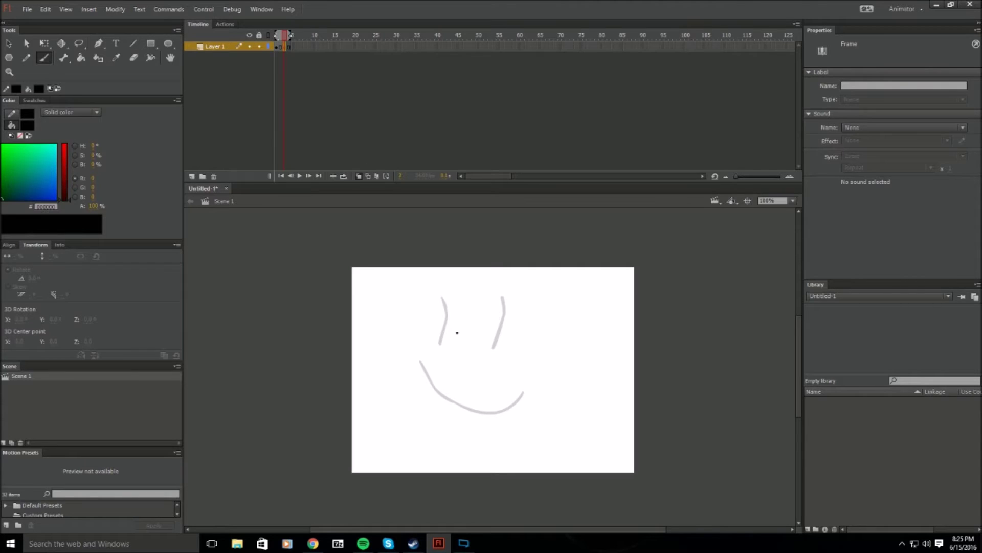
# Step: Trace new eyes and a smile over the ghost, then scrub frames 3 to 5
pyautogui.moveTo(442, 299); pyautogui.dragTo(446, 346)
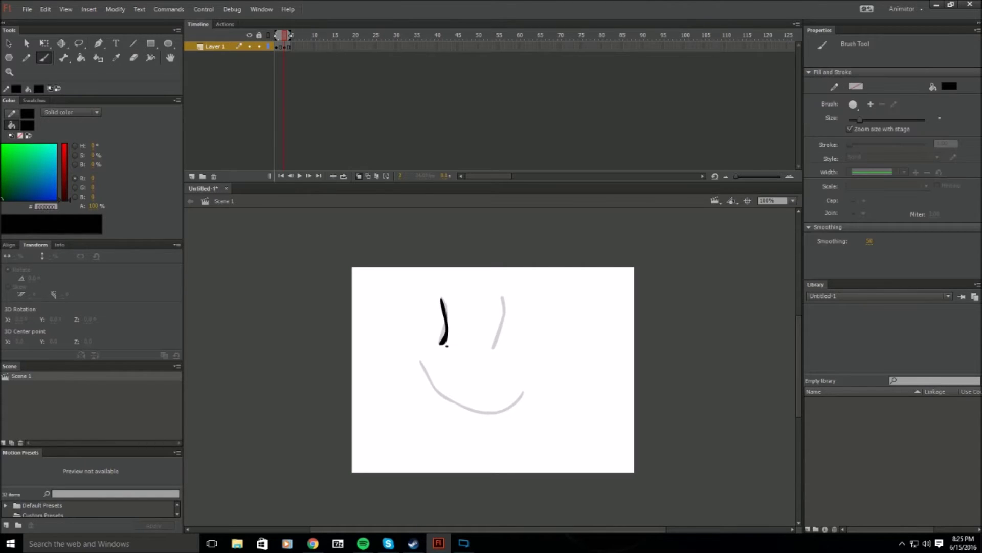
pyautogui.moveTo(502, 316); pyautogui.dragTo(497, 339)
pyautogui.moveTo(420, 363)
pyautogui.mouseDown()
pyautogui.moveTo(463, 404)
pyautogui.moveTo(493, 408)
pyautogui.moveTo(528, 391)
pyautogui.mouseUp()
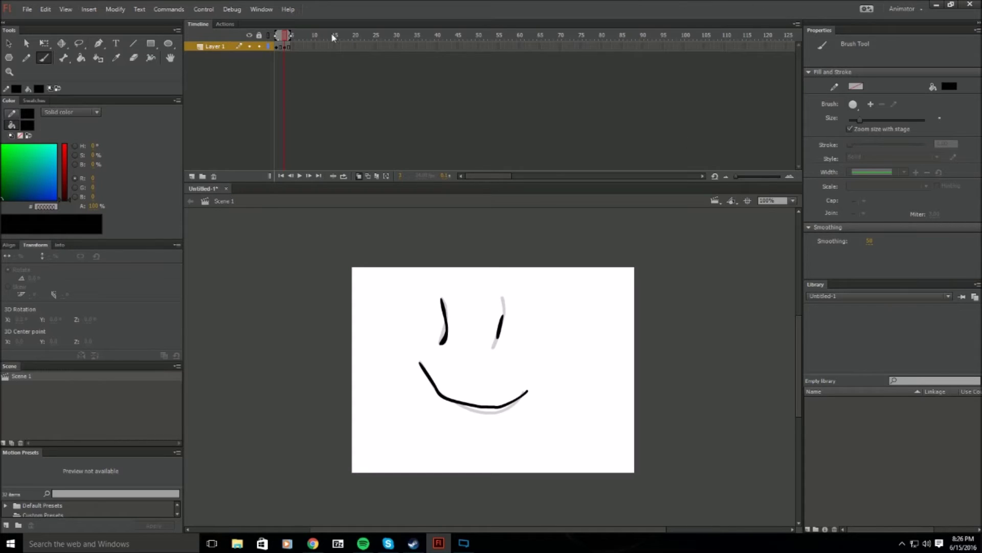
pyautogui.moveTo(284, 37); pyautogui.dragTo(289, 48)
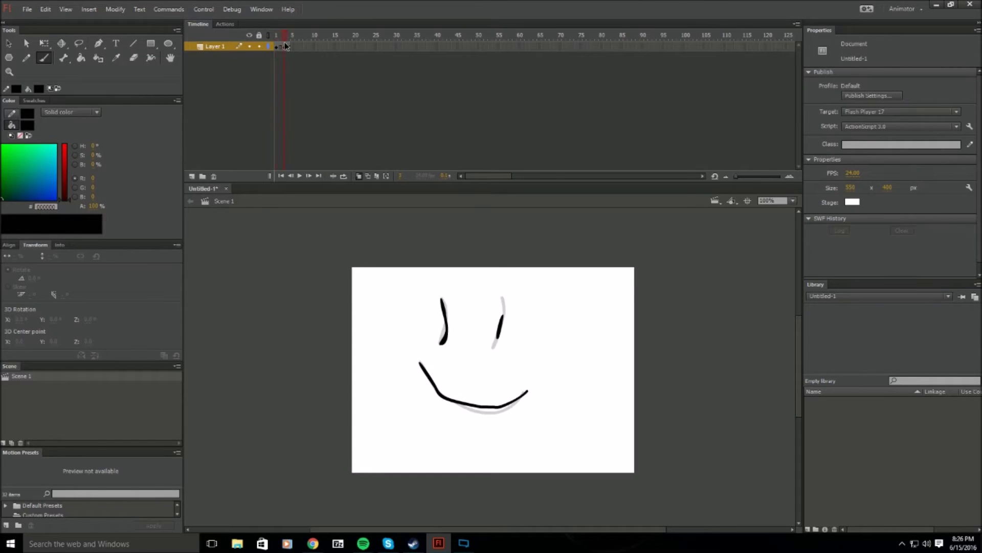
# Step: Erase the right eye stroke on frame 6 and switch back to the Brush
pyautogui.click(292, 46)
pyautogui.click(291, 45)
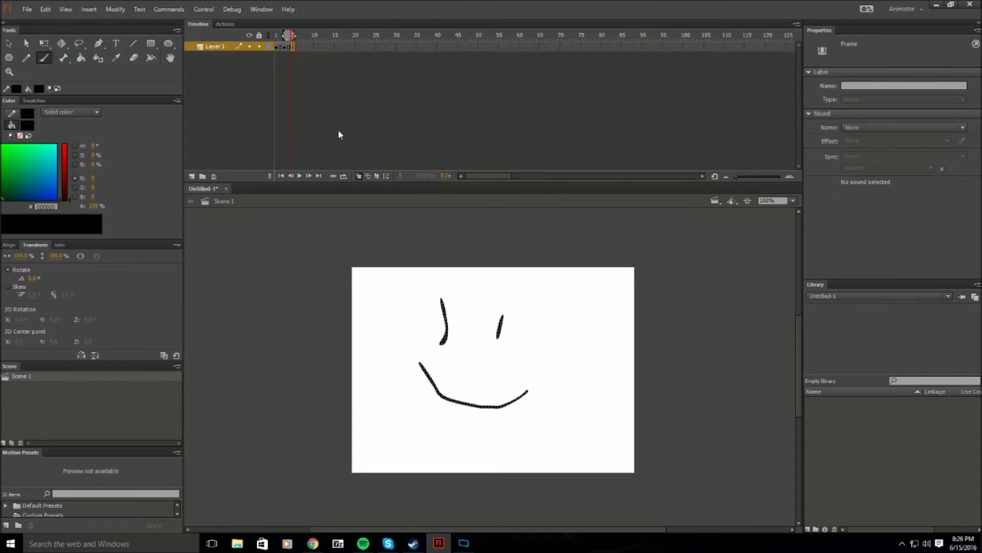
pyautogui.press('e')
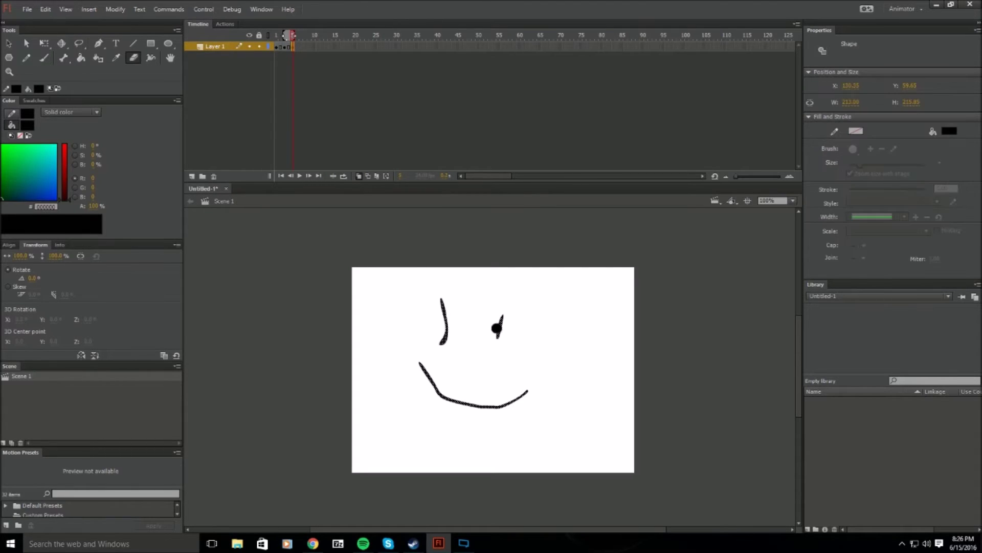
pyautogui.moveTo(501, 318); pyautogui.dragTo(497, 338)
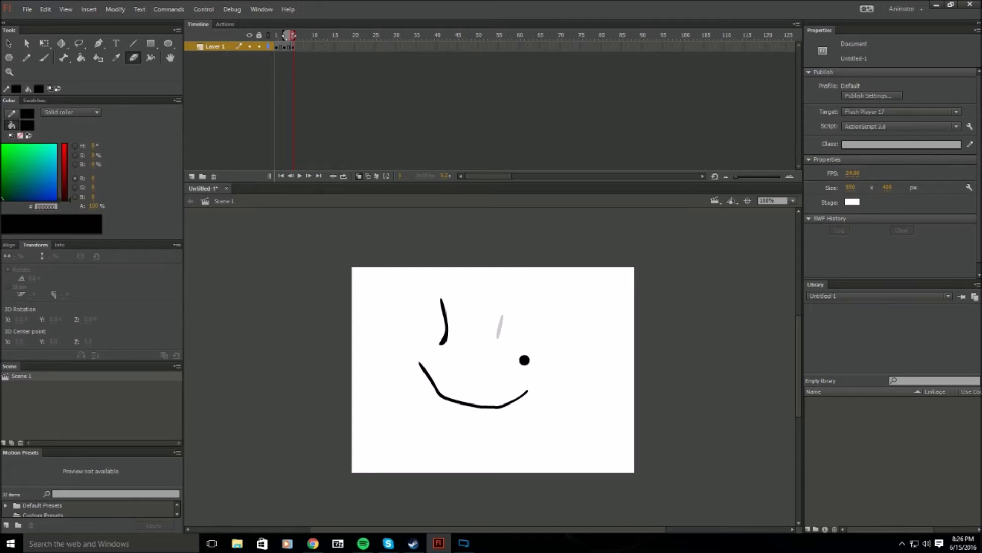
pyautogui.press('b')
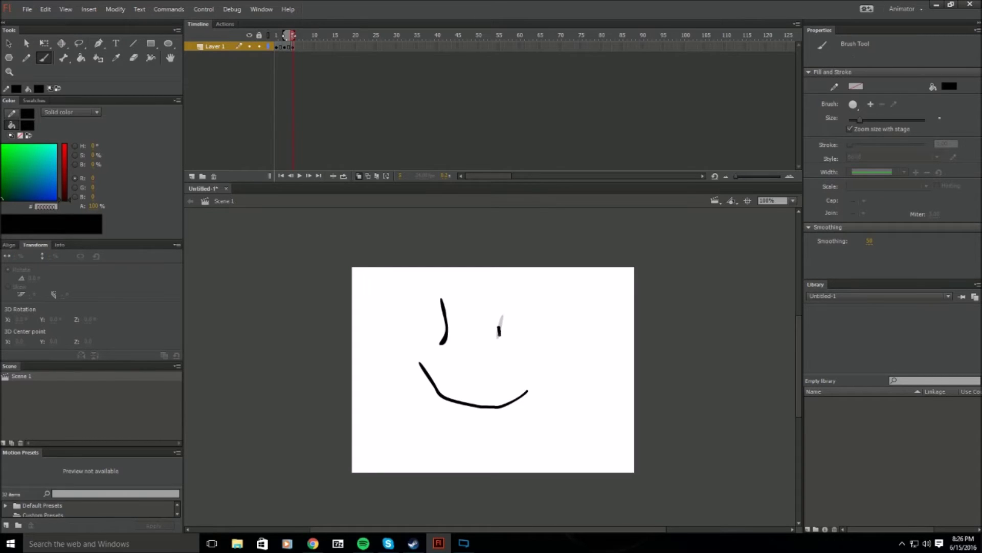
# Step: Insert a keyframe at frame 7
pyautogui.click(285, 46)
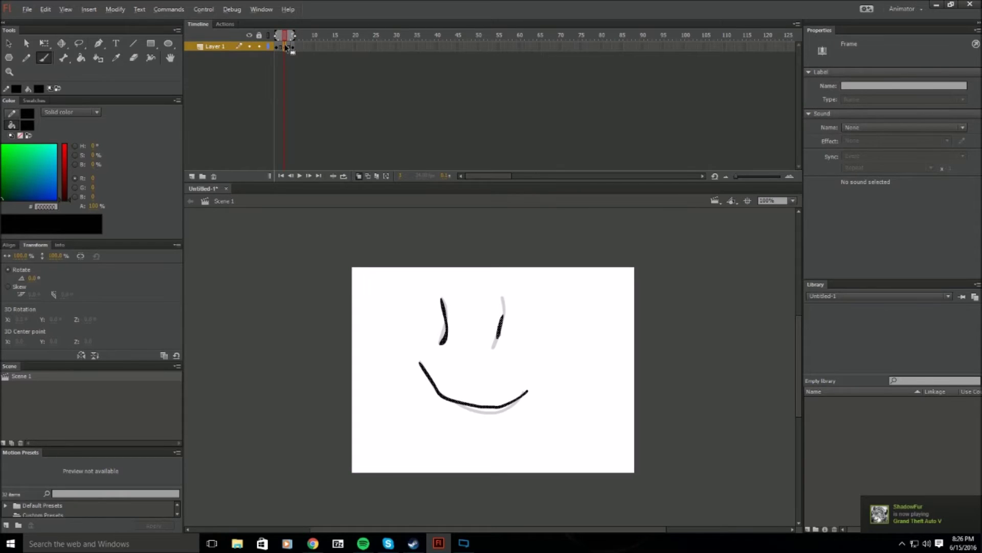
pyautogui.click(302, 46)
pyautogui.press('F6')
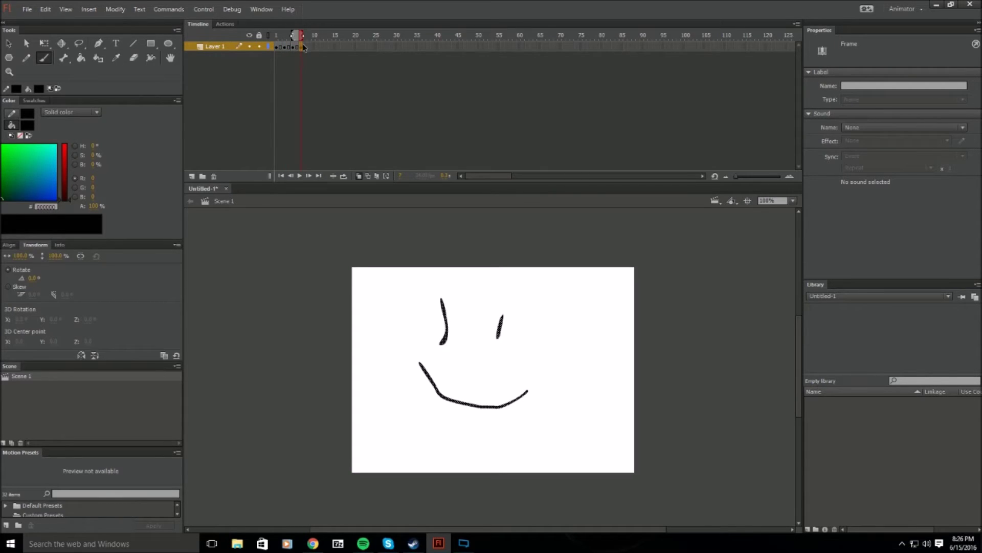
pyautogui.click(305, 47)
pyautogui.click(305, 46)
pyautogui.click(307, 38)
pyautogui.hotkey('ctrl', 'Return')
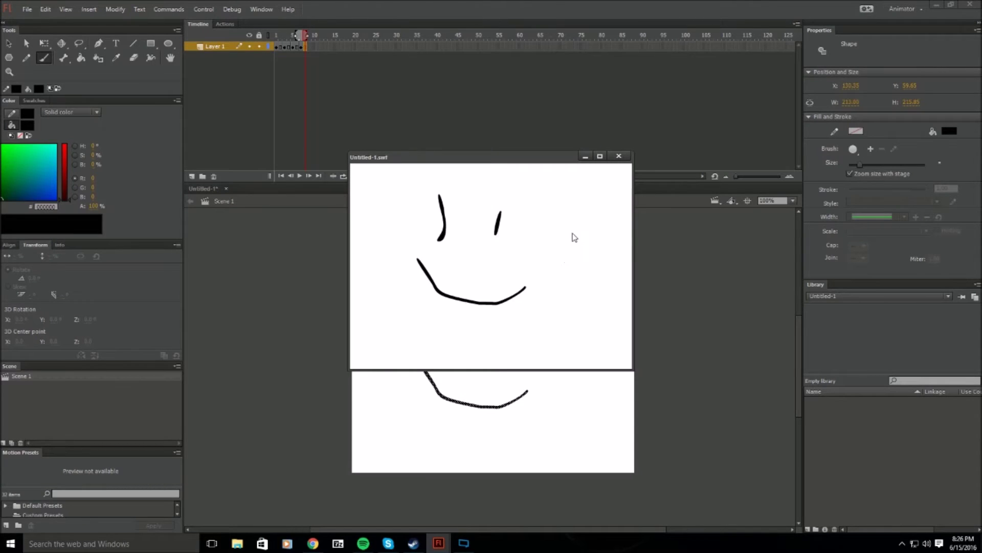
pyautogui.click(618, 157)
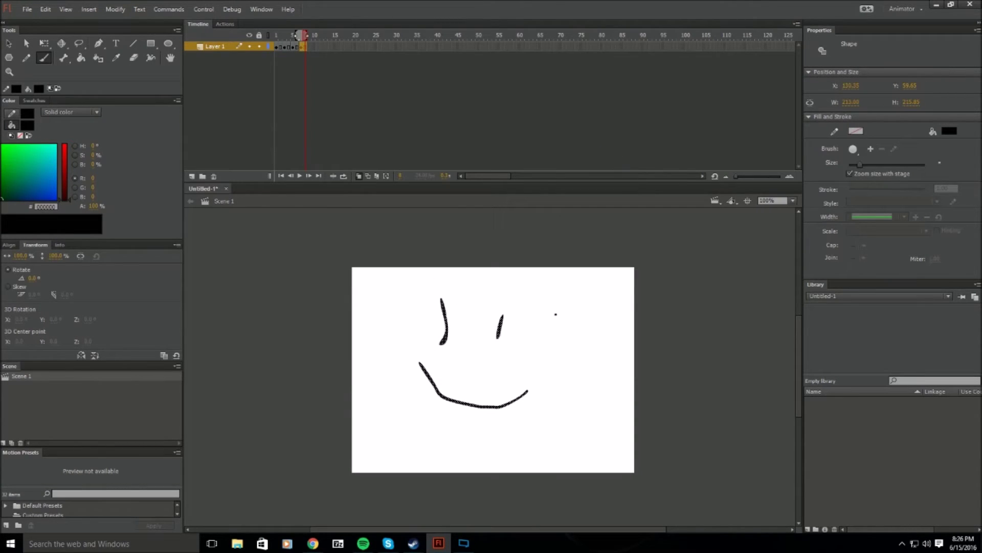
# Step: Delete the face drawing from the current frame using the Free Transform tool
pyautogui.click(9, 44)
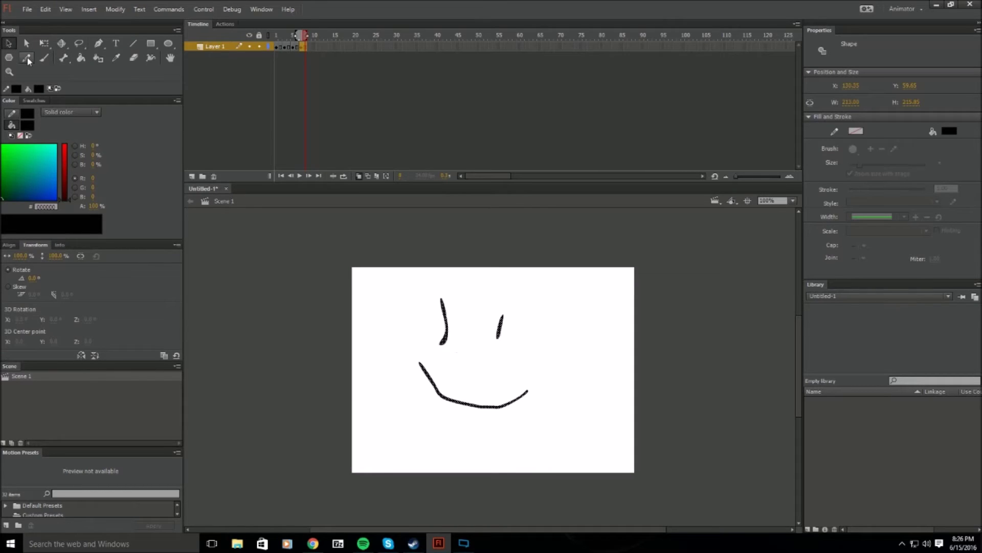
pyautogui.click(44, 46)
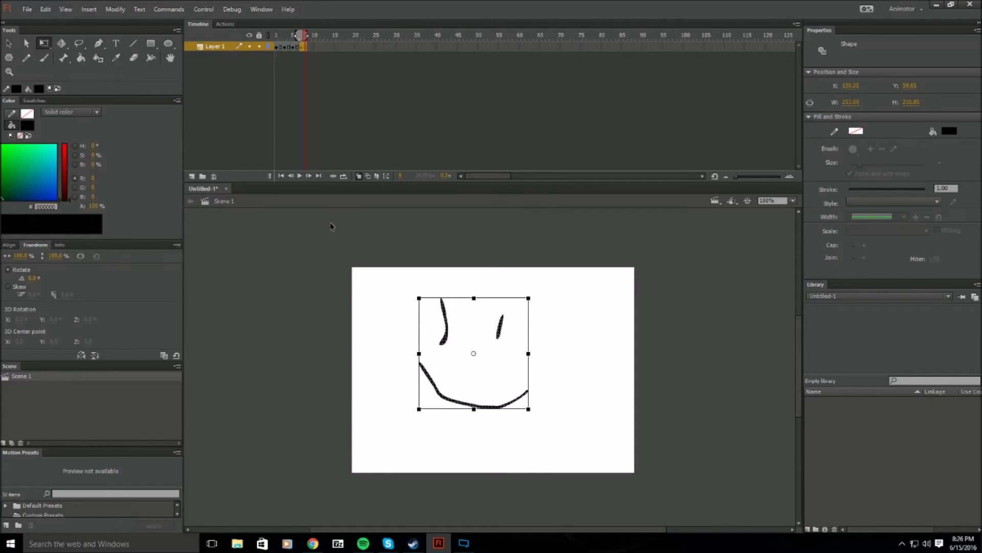
pyautogui.press('Delete')
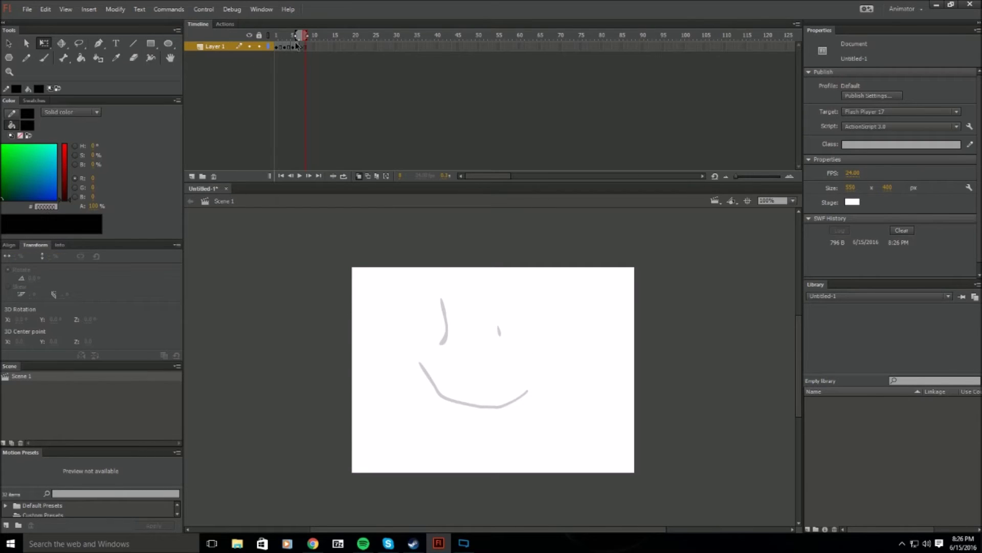
# Step: Insert frames across frames 1–9, undo the shift, and play the animation
pyautogui.moveTo(305, 47); pyautogui.dragTo(272, 52)
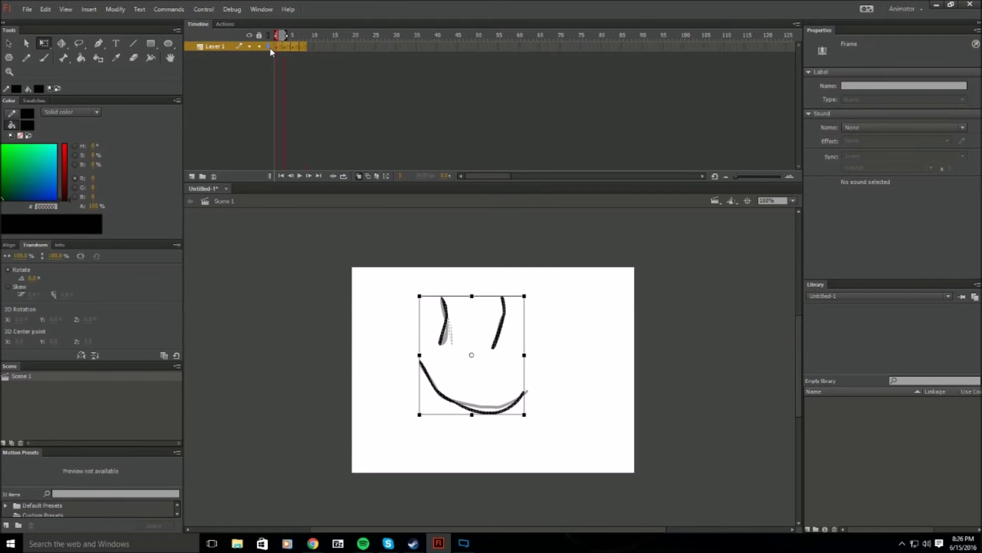
pyautogui.press('F5')
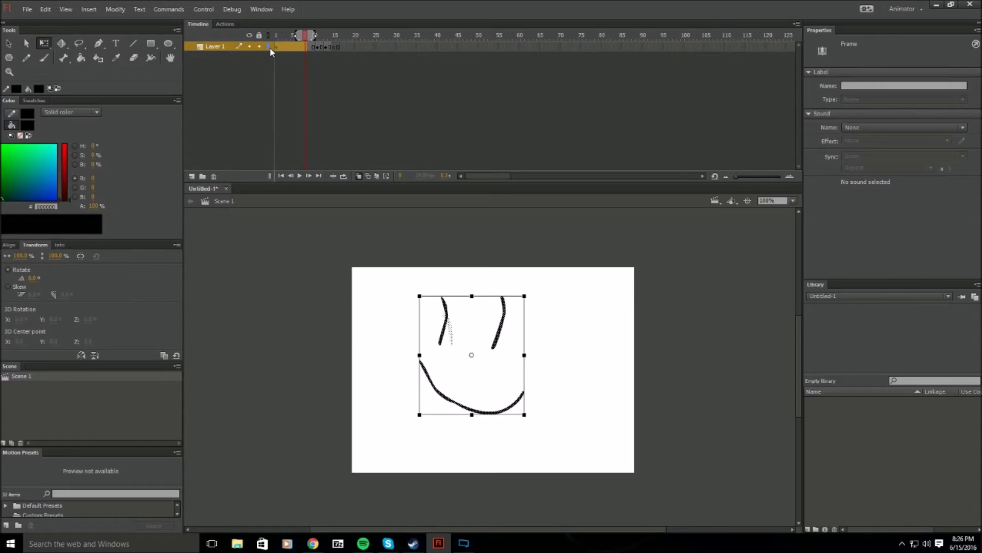
pyautogui.hotkey('ctrl', 'z')
pyautogui.press('Return')
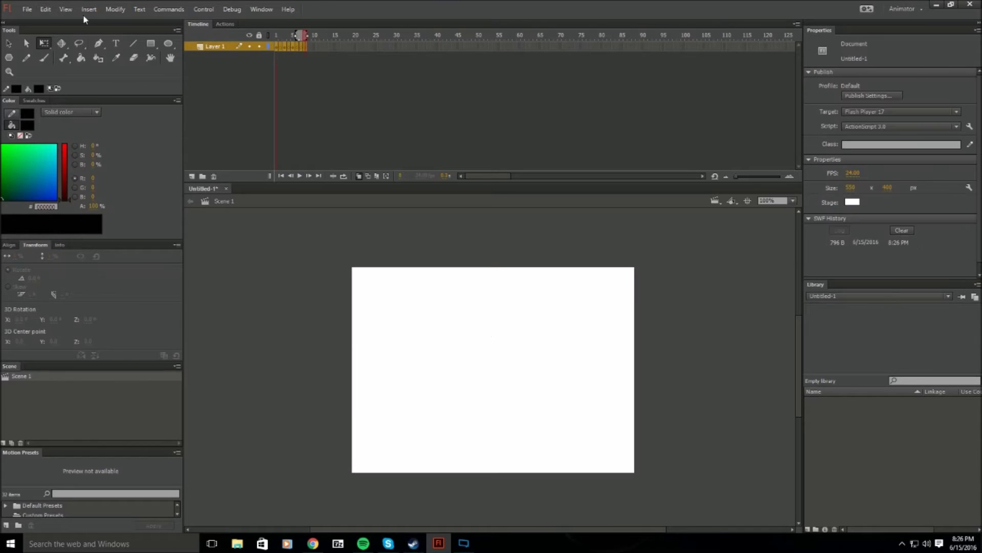
# Step: Select frames 1–8 and bring up their frame context menu
pyautogui.click(298, 48)
pyautogui.moveTo(299, 47); pyautogui.dragTo(279, 49)
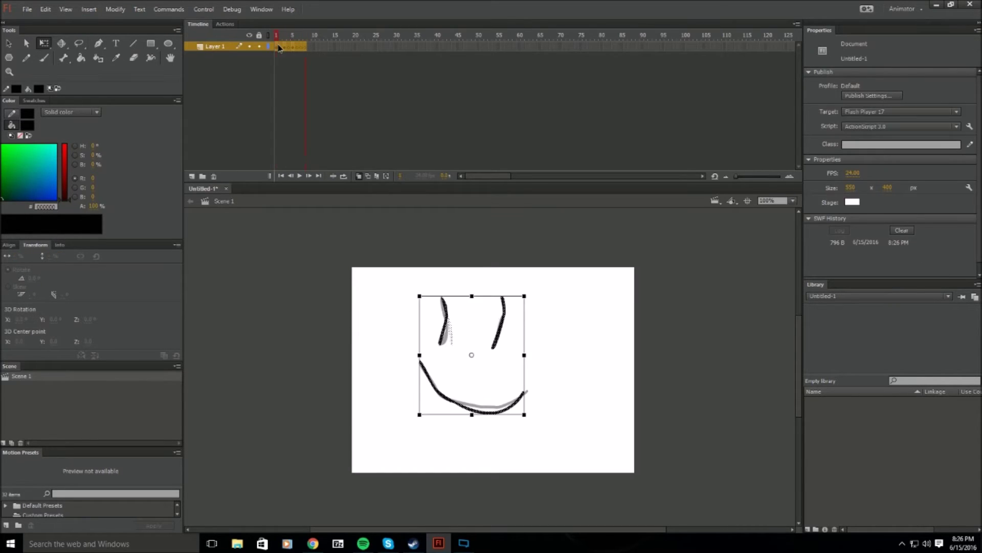
pyautogui.click(315, 76)
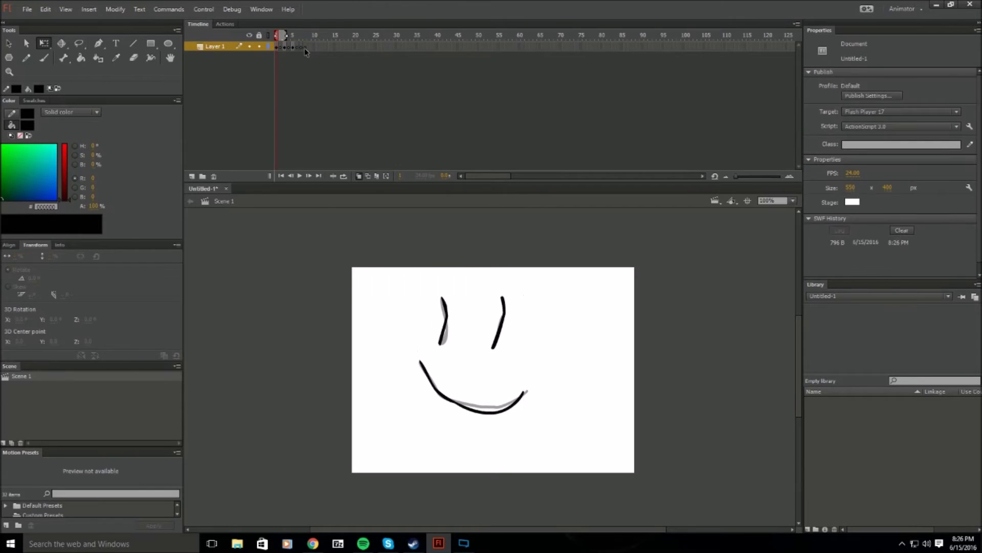
pyautogui.moveTo(305, 49); pyautogui.dragTo(282, 48)
pyautogui.rightClick(282, 48)
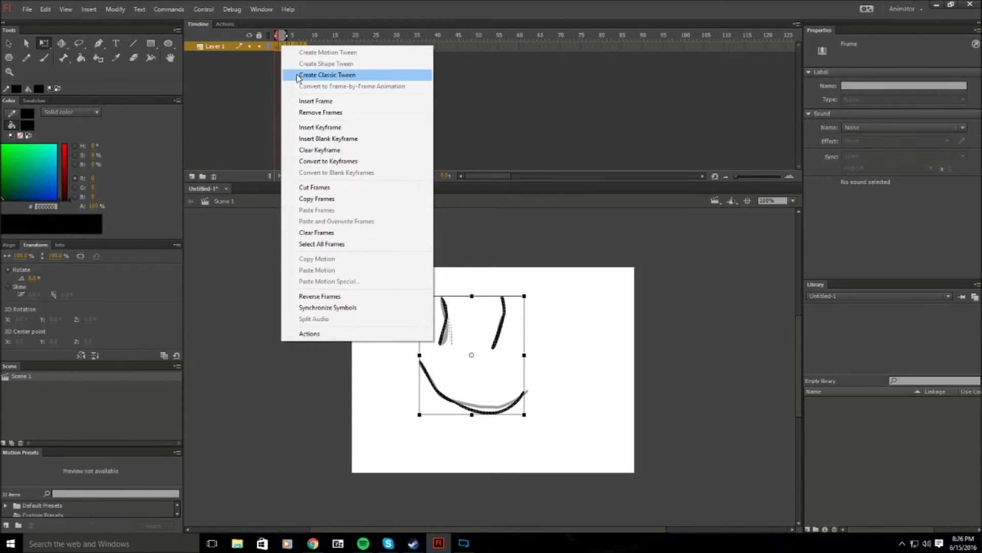
# Step: Remove the old sketch frames and draw a circle with the Oval tool on frame 1
pyautogui.click(319, 112)
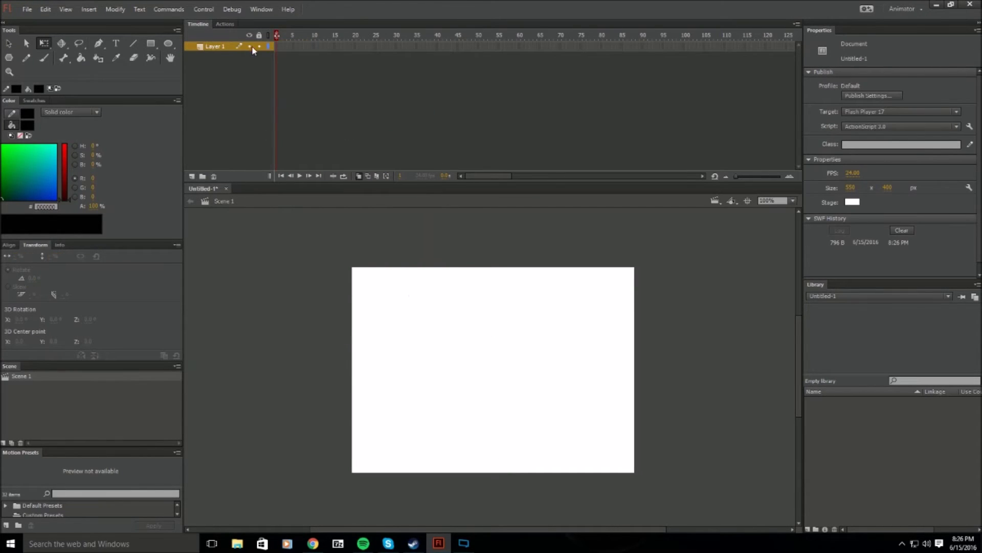
pyautogui.click(276, 47)
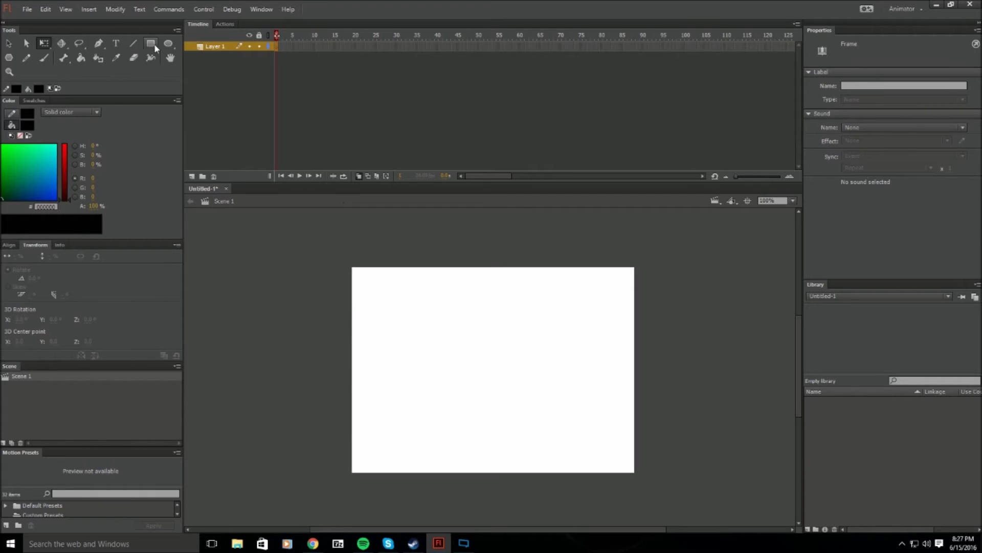
pyautogui.click(169, 44)
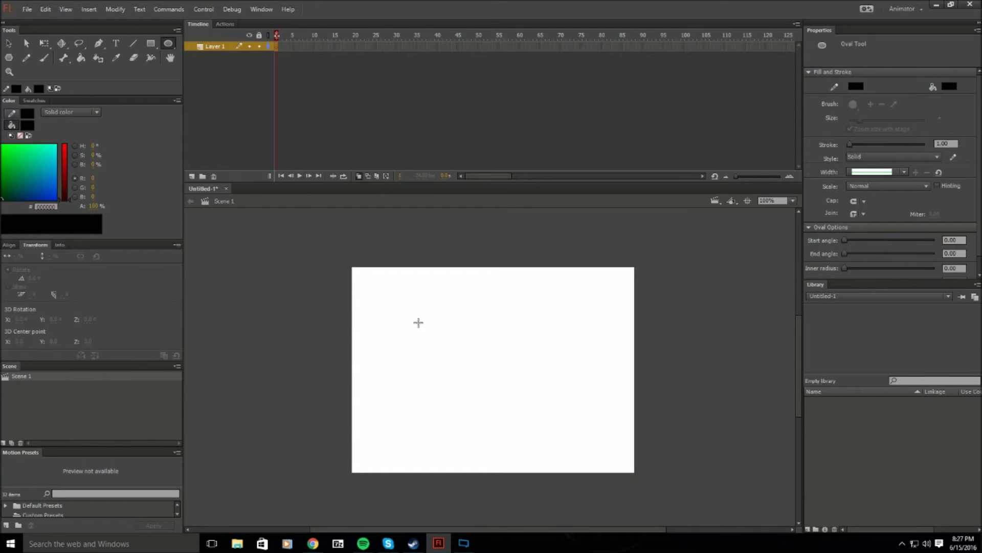
pyautogui.moveTo(412, 317); pyautogui.dragTo(454, 359)
# Step: Undo the black circle, redraw it with a grey fill, and marquee-select it
pyautogui.hotkey('ctrl', 'z')
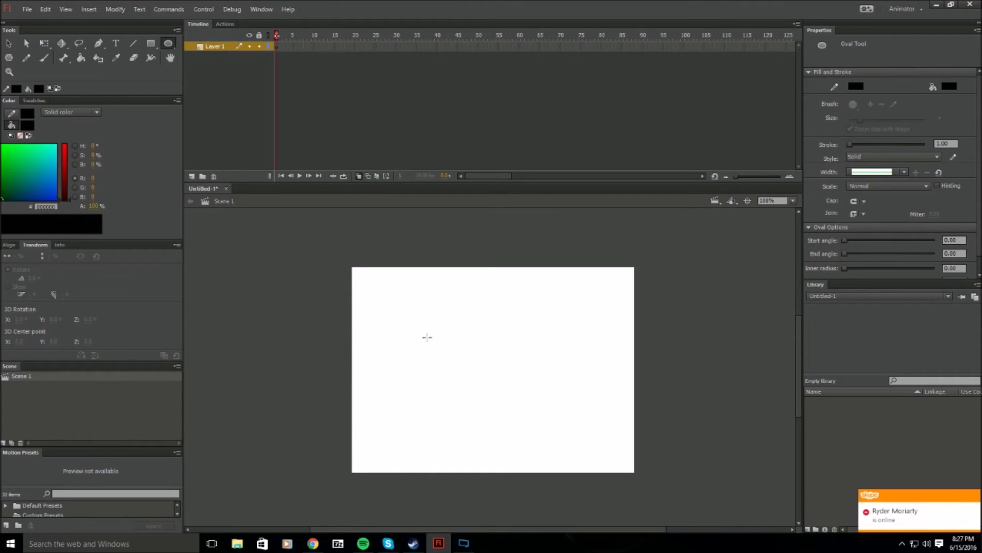
pyautogui.click(29, 126)
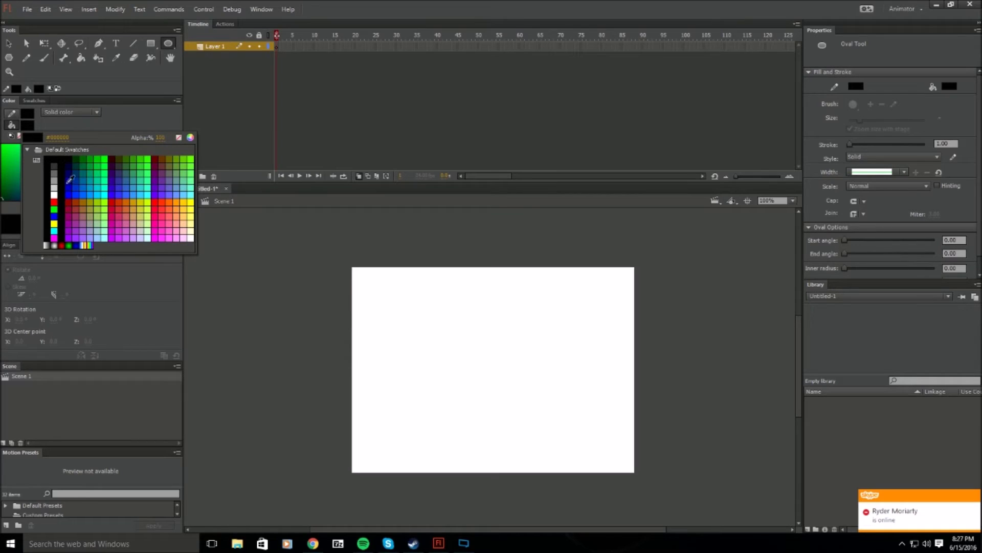
pyautogui.click(47, 178)
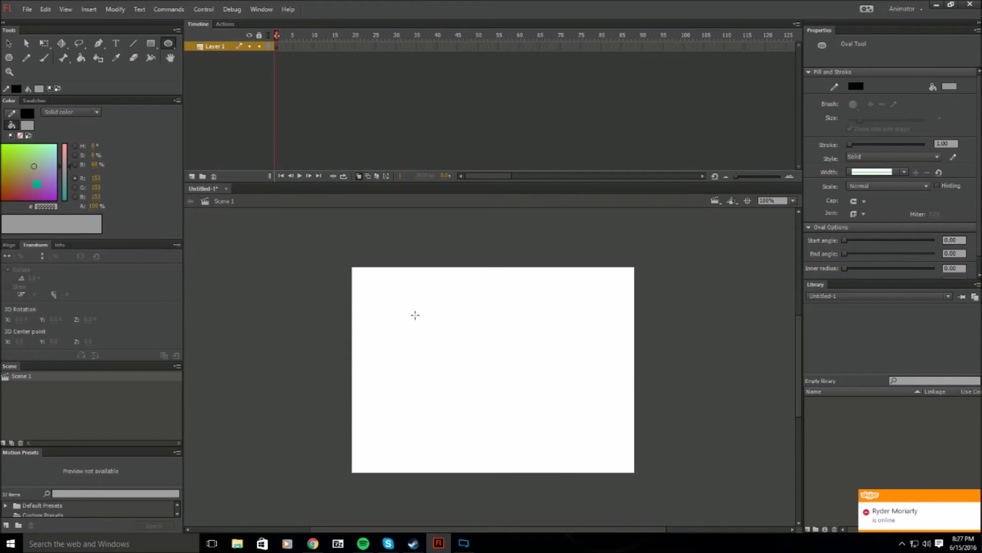
pyautogui.moveTo(415, 314); pyautogui.dragTo(483, 384)
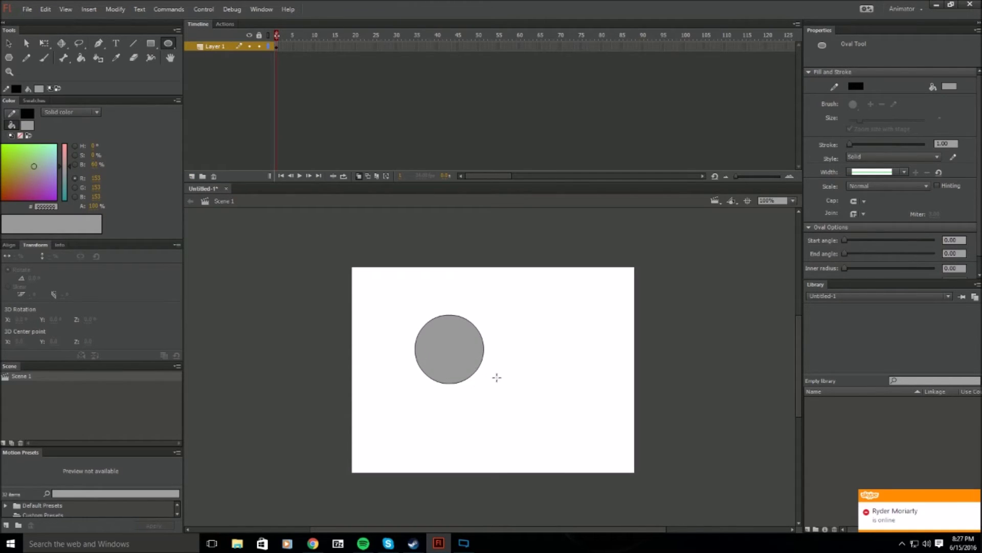
pyautogui.click(44, 43)
pyautogui.moveTo(384, 301); pyautogui.dragTo(513, 421)
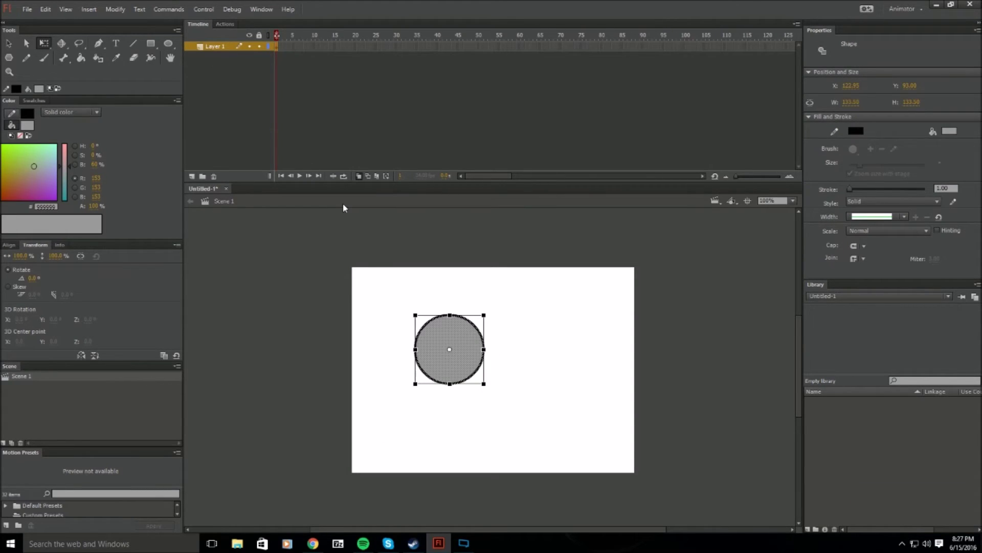
pyautogui.press('F8')
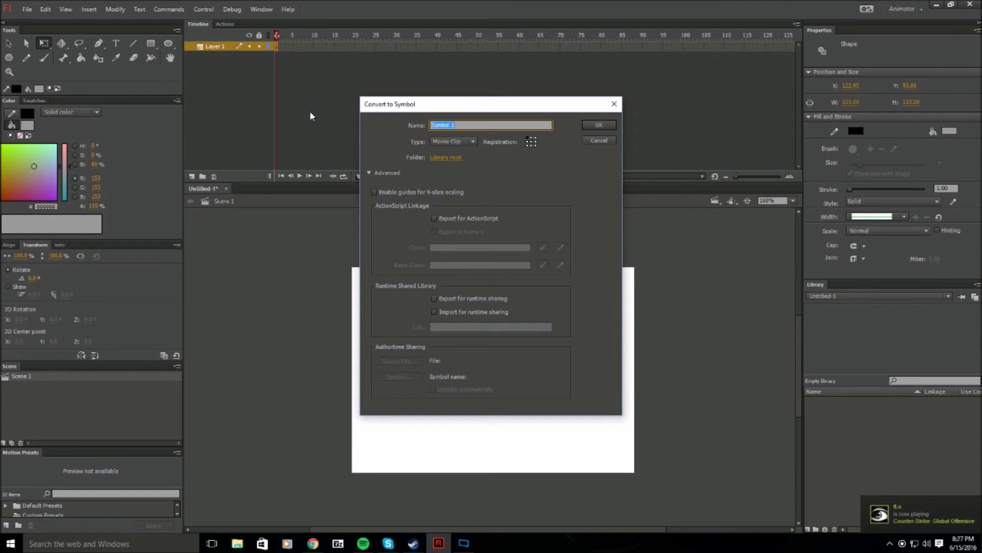
# Step: Convert the selected circle into a Movie Clip symbol named 'ball'
pyautogui.write('ball')
pyautogui.click(551, 175)
pyautogui.click(600, 125)
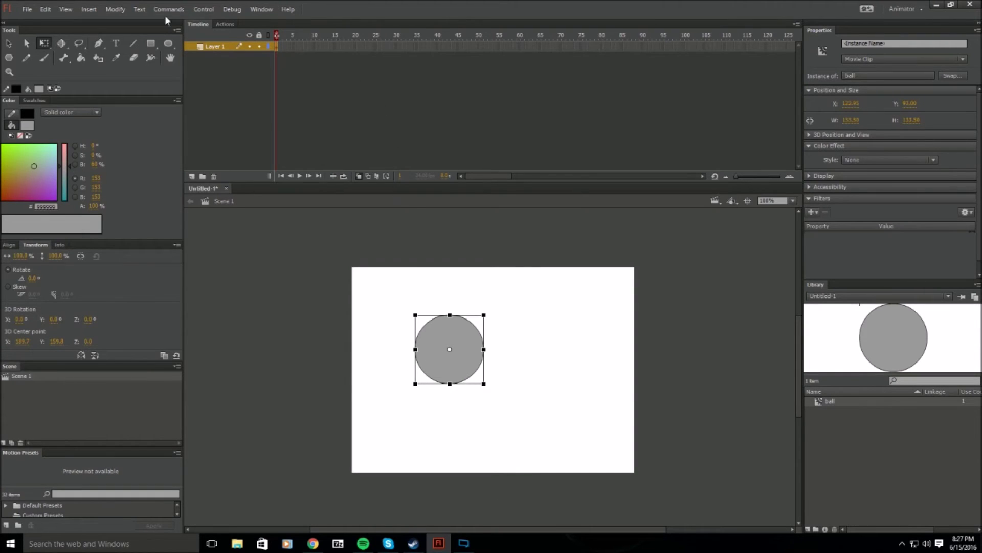
pyautogui.click(90, 10)
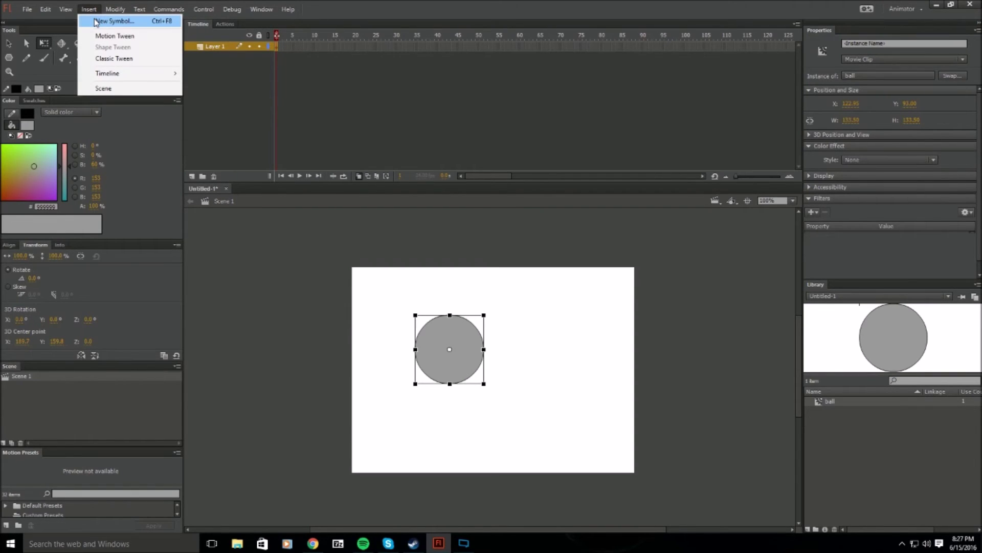
# Step: Drag the ball instance onto the pasteboard just left of the stage
pyautogui.click(340, 269)
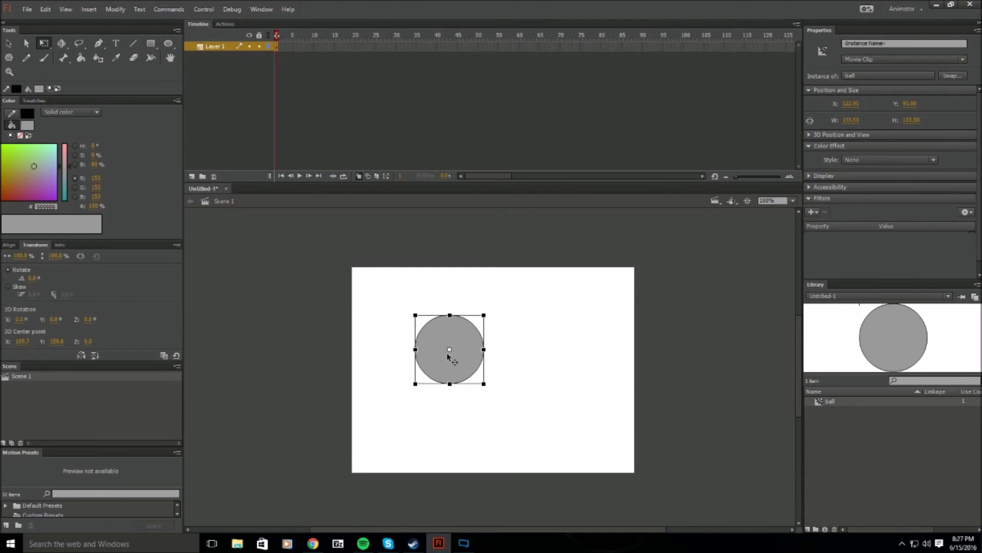
pyautogui.moveTo(463, 350); pyautogui.dragTo(316, 306)
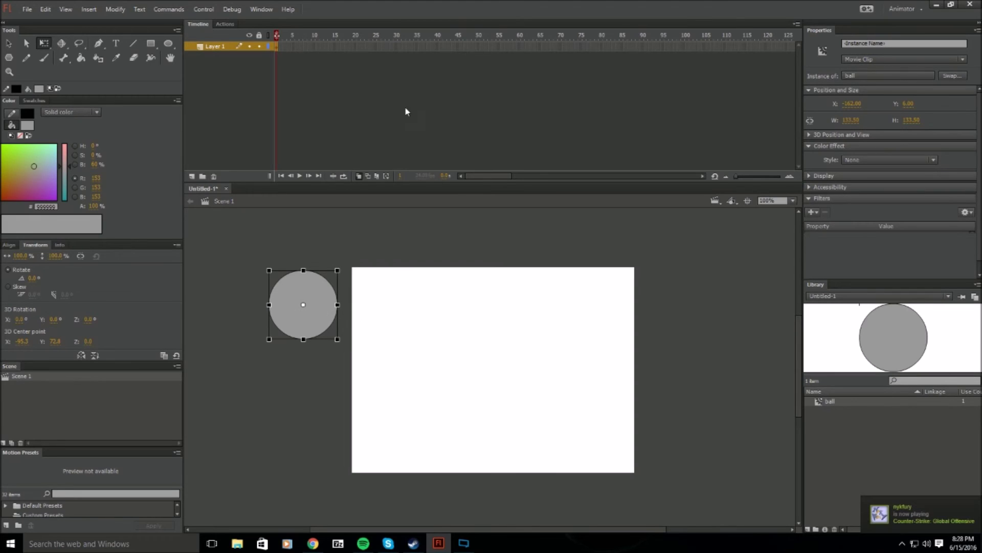
# Step: Extend Layer 1 to frame 10 and move the ball to the bottom of the stage
pyautogui.click(318, 46)
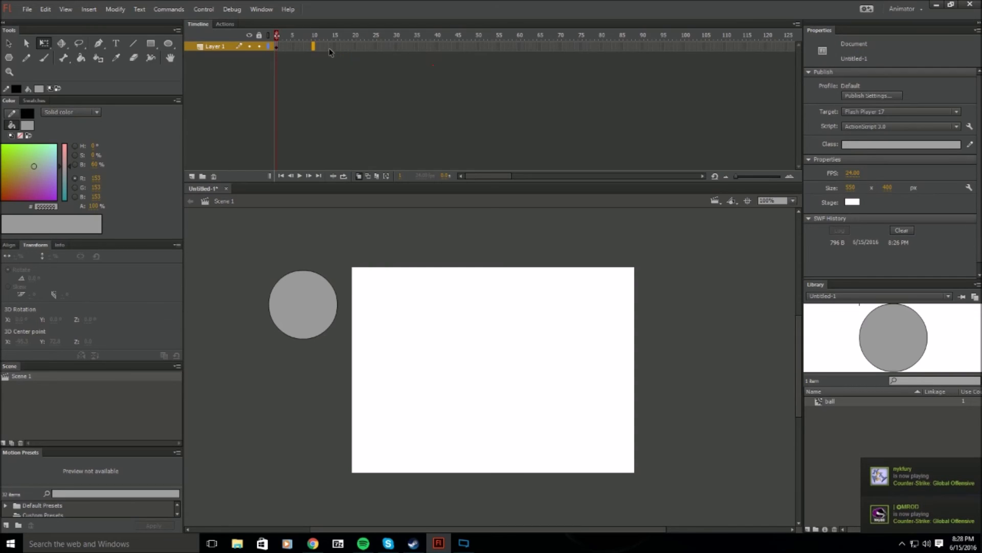
pyautogui.press('F5')
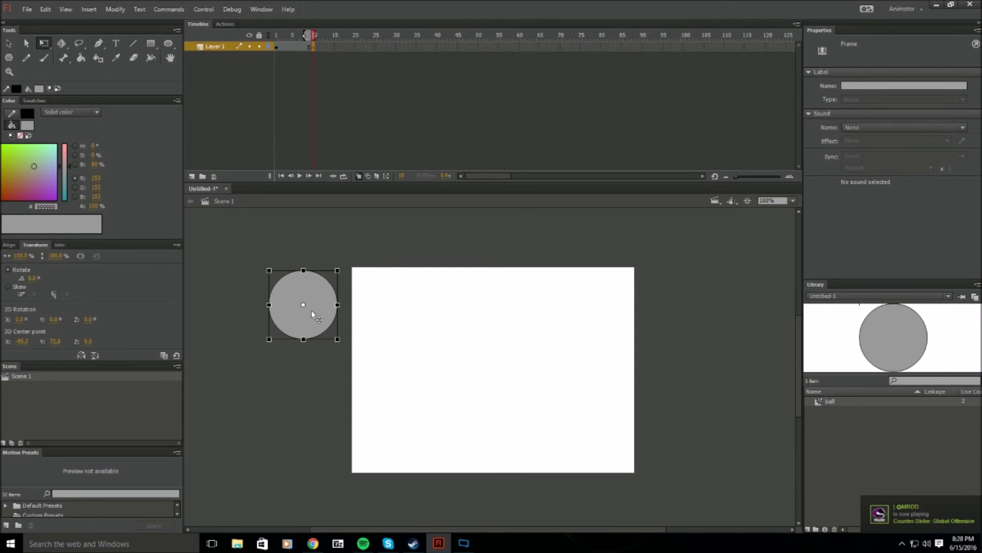
pyautogui.moveTo(311, 309); pyautogui.dragTo(486, 446)
pyautogui.click(475, 482)
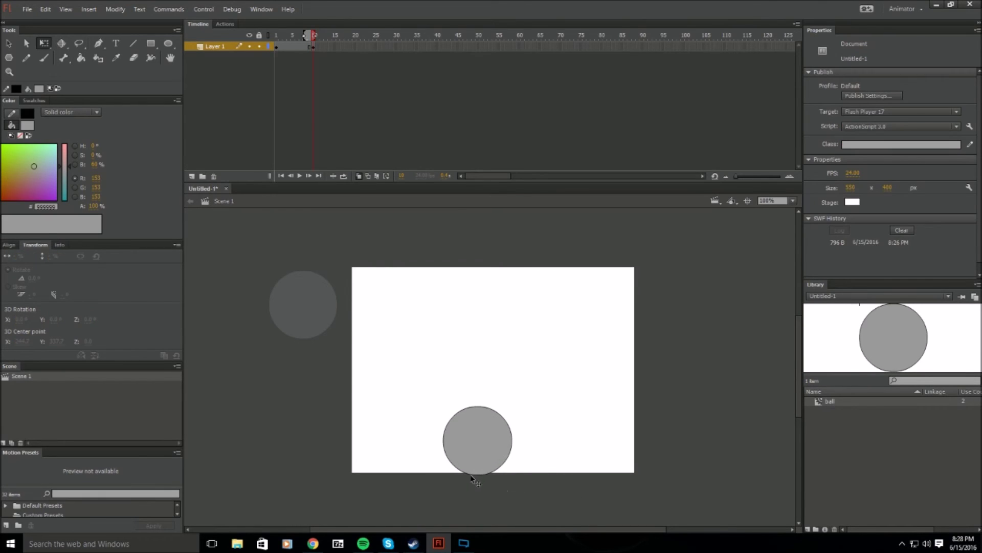
# Step: Create a classic tween over the first ten frames and scrub to check the fall
pyautogui.rightClick(294, 47)
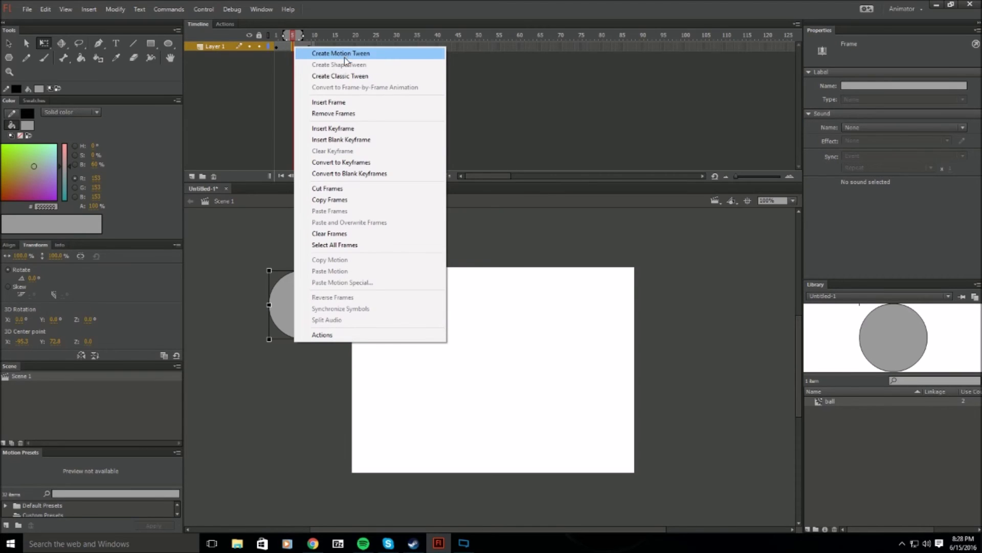
pyautogui.click(350, 76)
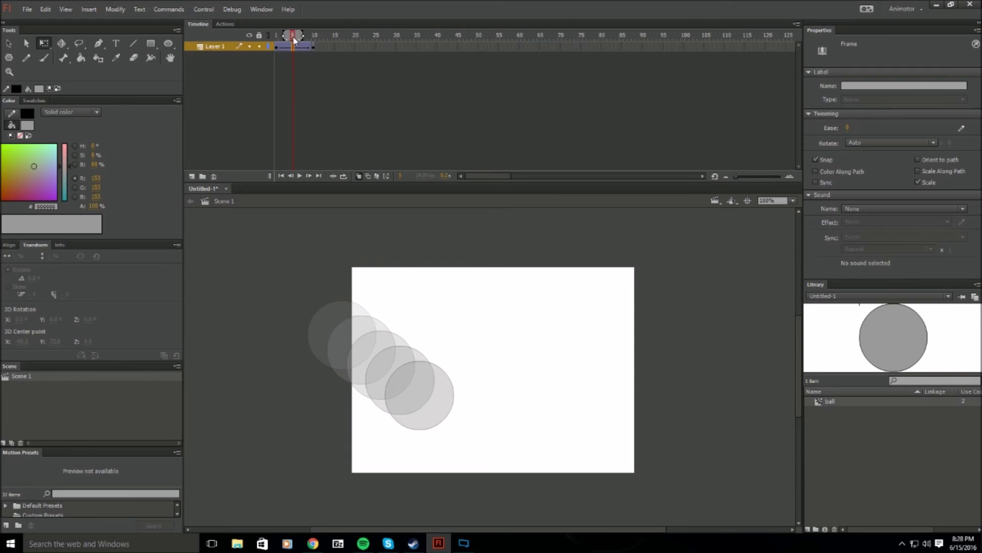
pyautogui.moveTo(294, 40)
pyautogui.mouseDown()
pyautogui.moveTo(275, 36)
pyautogui.moveTo(314, 36)
pyautogui.moveTo(277, 35)
pyautogui.mouseUp()
pyautogui.hotkey('ctrl', 'Return')
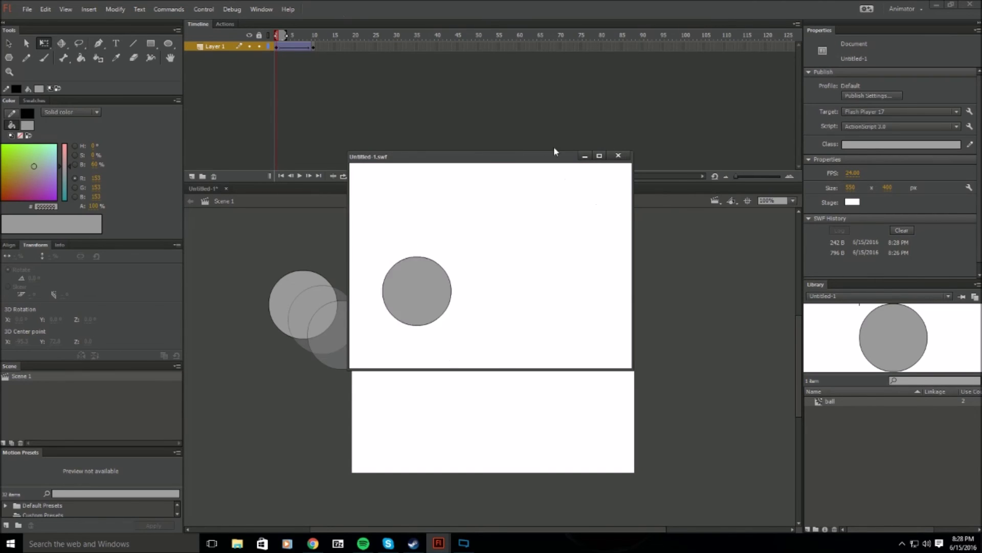
pyautogui.click(618, 155)
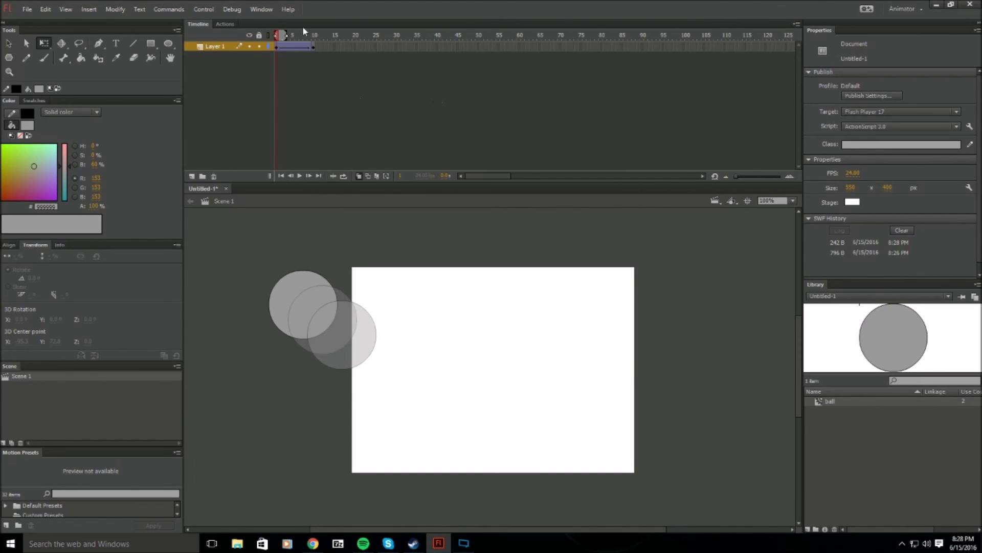
pyautogui.click(354, 47)
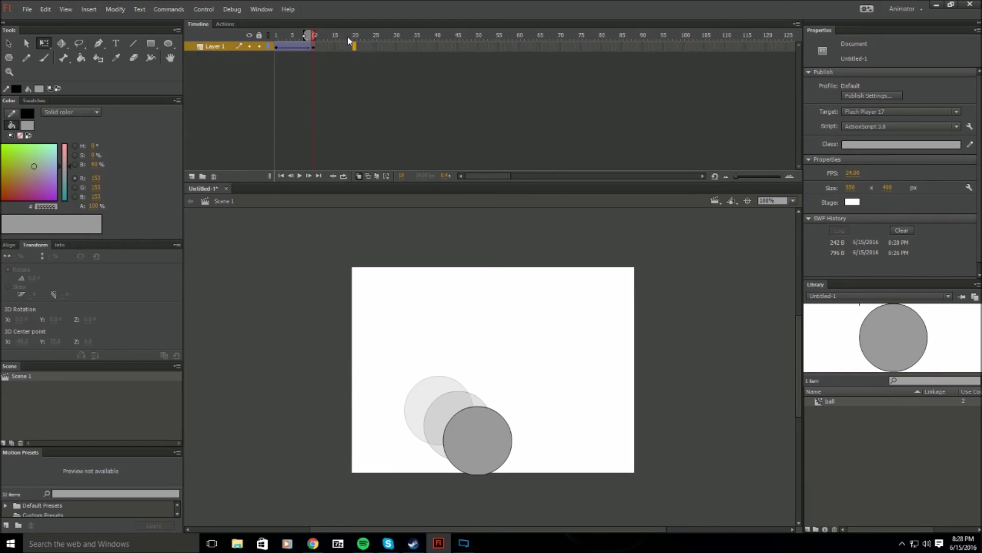
# Step: Add a keyframe at frame 20 with the ball moved past the stage's right edge
pyautogui.press('F6')
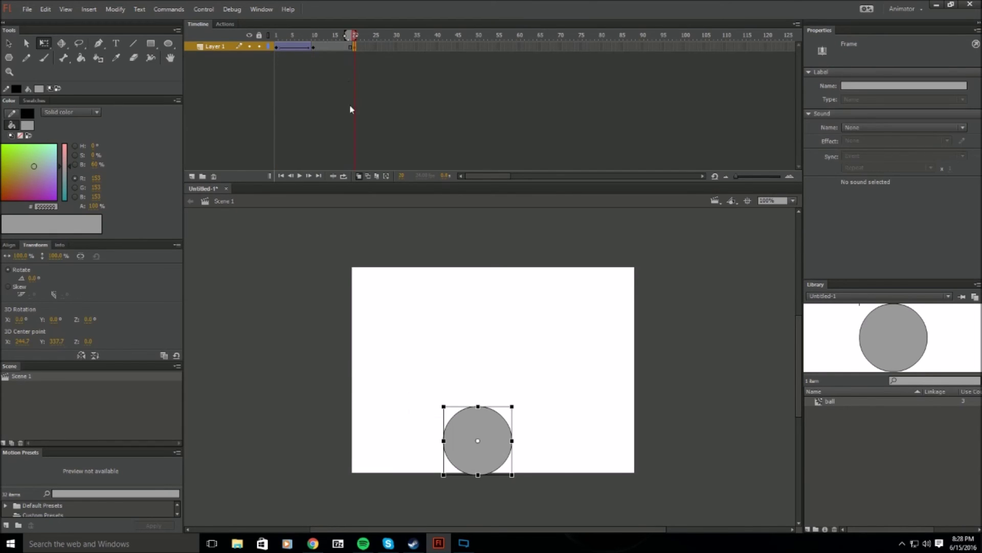
pyautogui.click(342, 106)
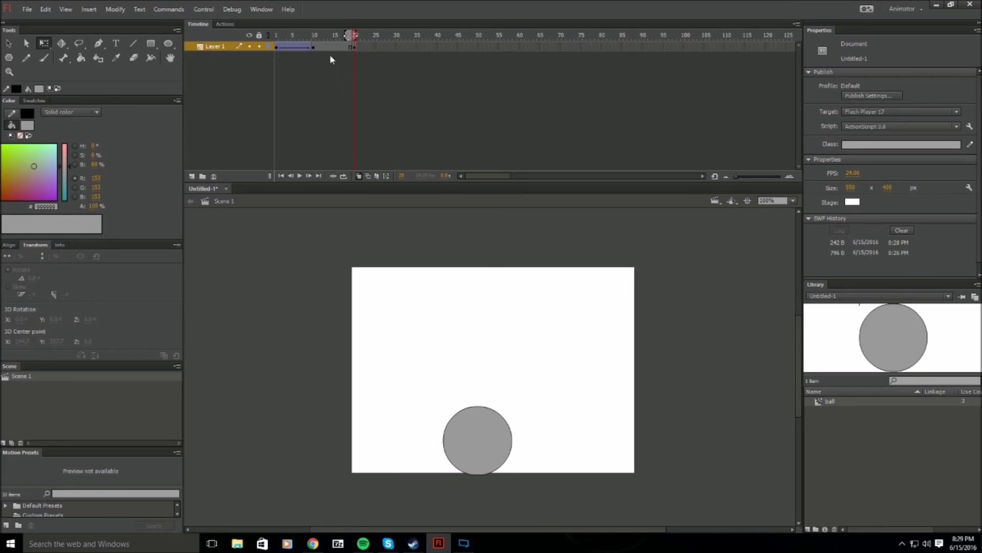
pyautogui.moveTo(488, 422); pyautogui.dragTo(686, 320)
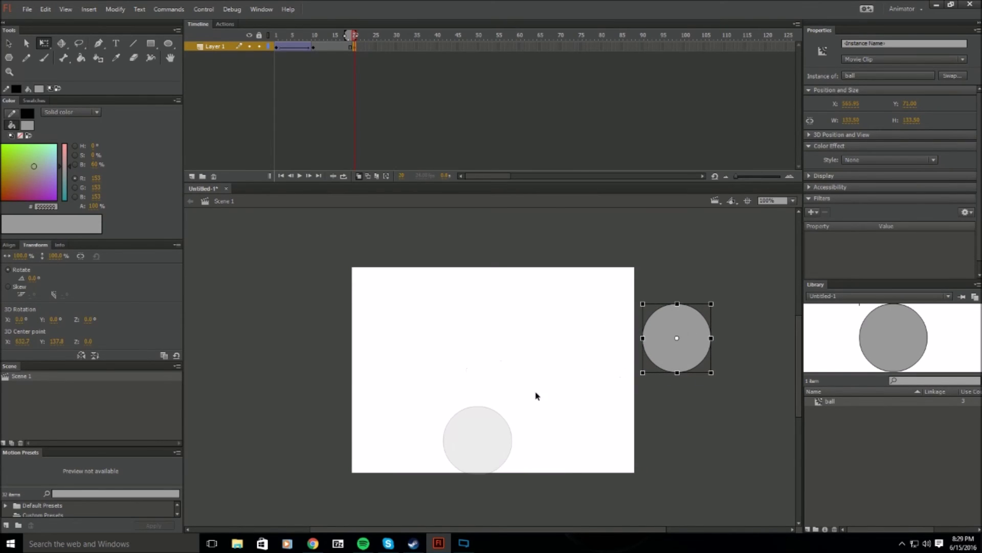
# Step: Create a classic tween between frames 10 and 20 and preview the test movie
pyautogui.rightClick(329, 46)
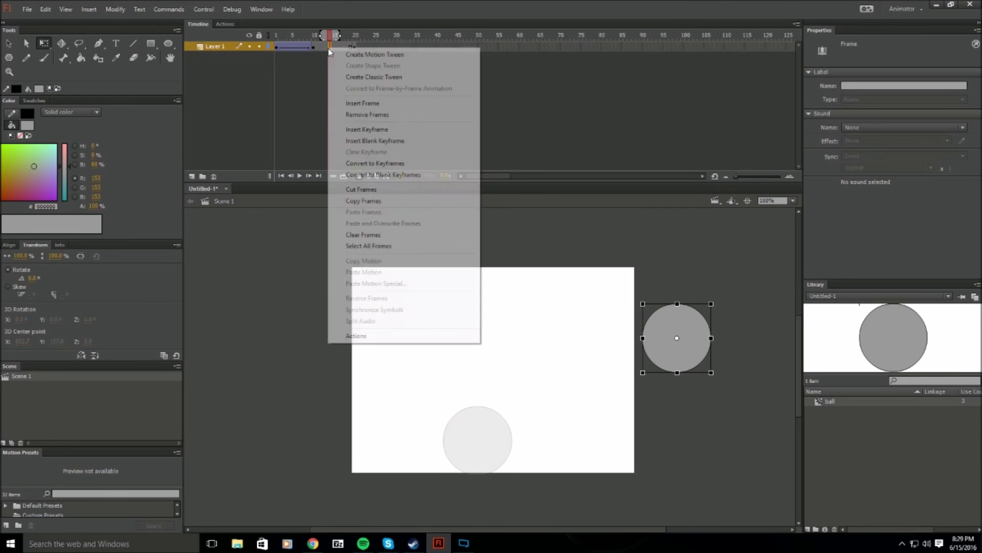
pyautogui.click(369, 77)
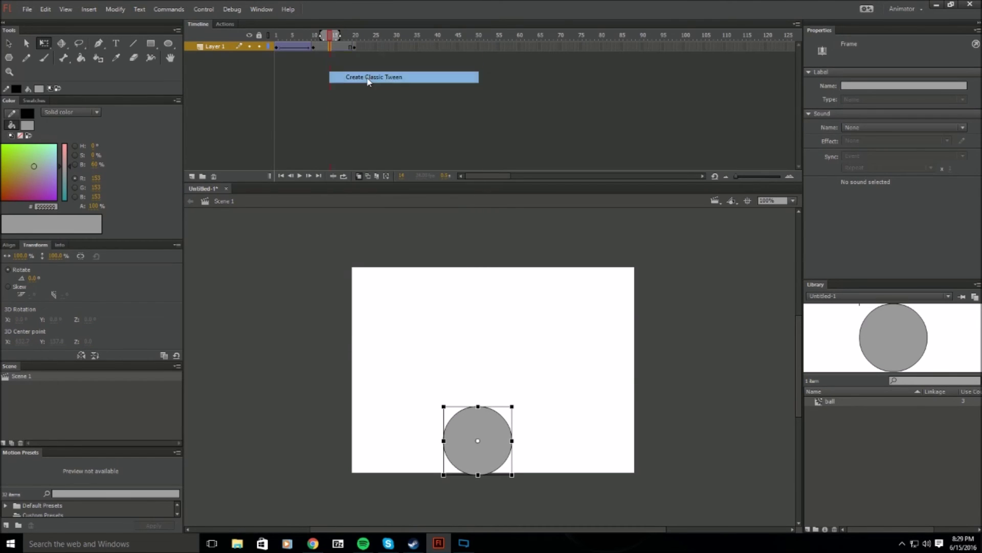
pyautogui.click(291, 335)
pyautogui.hotkey('ctrl', 'Return')
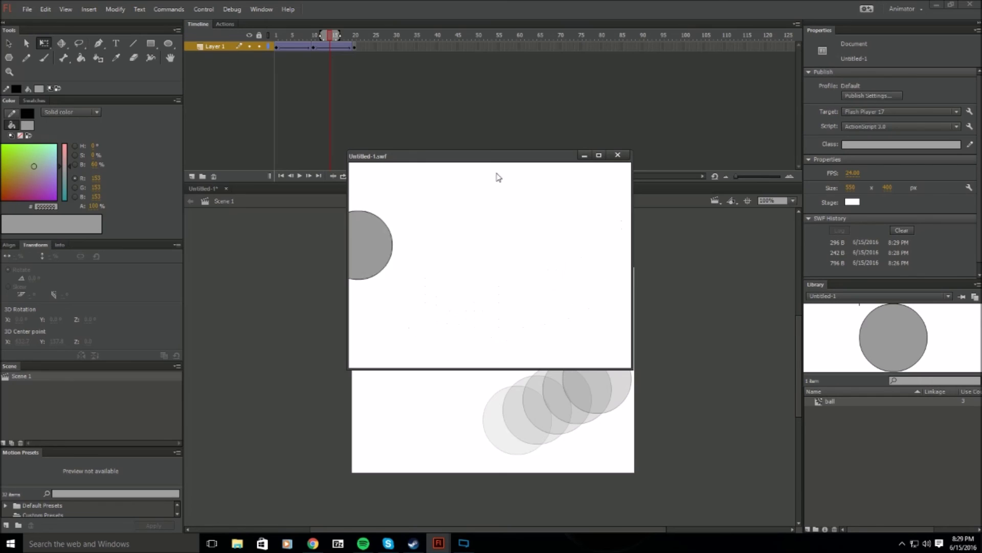
# Step: Close the Untitled-1.swf preview window after watching the ball's drop-and-exit animation
pyautogui.click(622, 156)
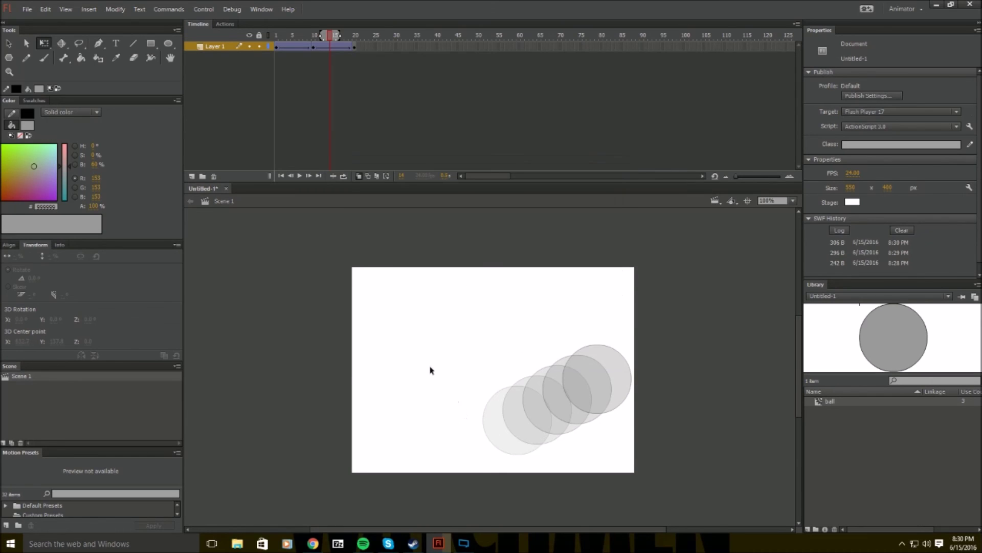